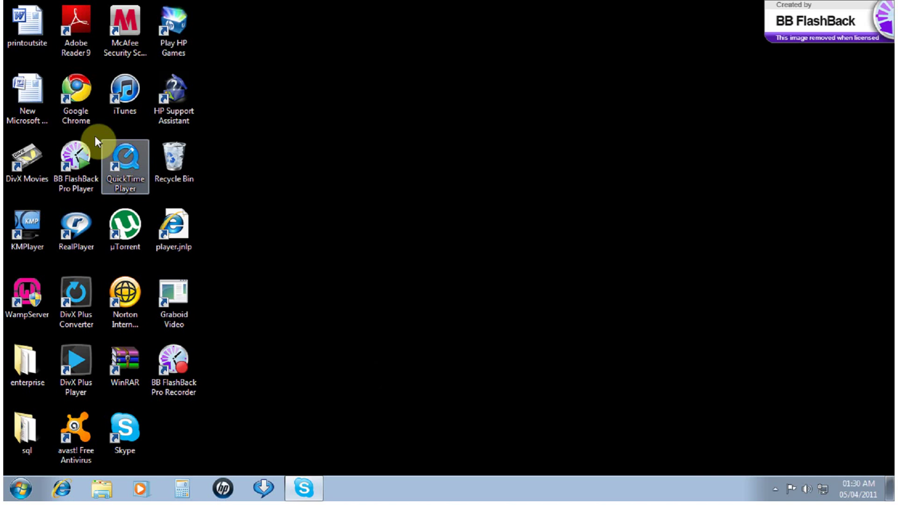
# Launch Google Chrome and load the CrossFTP website at crossftp.com
pyautogui.doubleClick(85, 116)
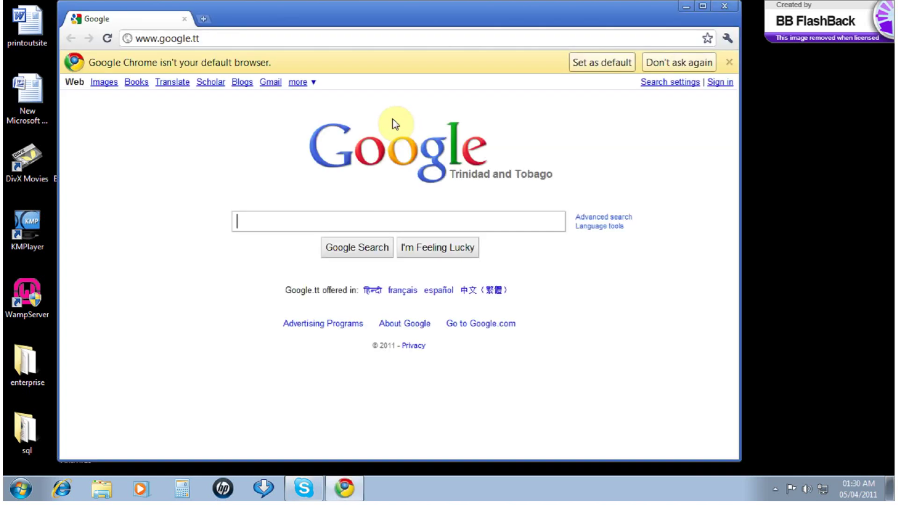
pyautogui.click(255, 42)
pyautogui.write('cross')
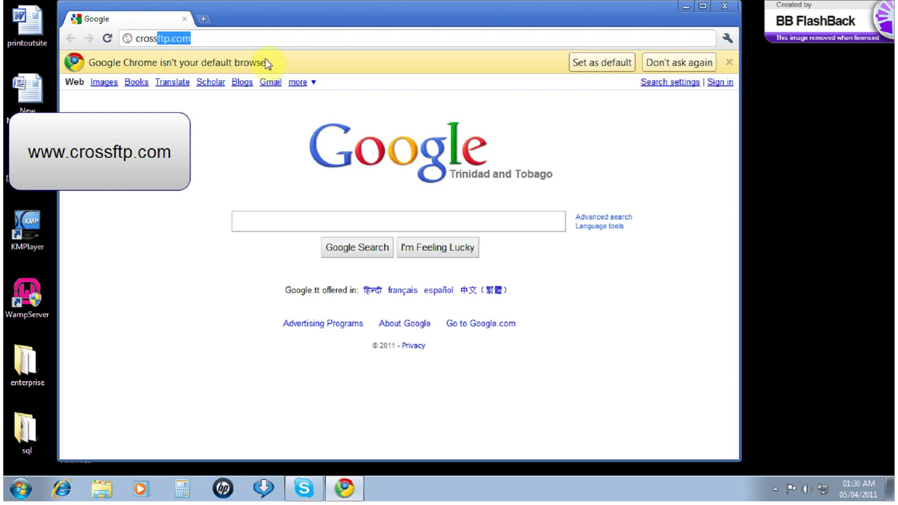
pyautogui.write('ftp.com')
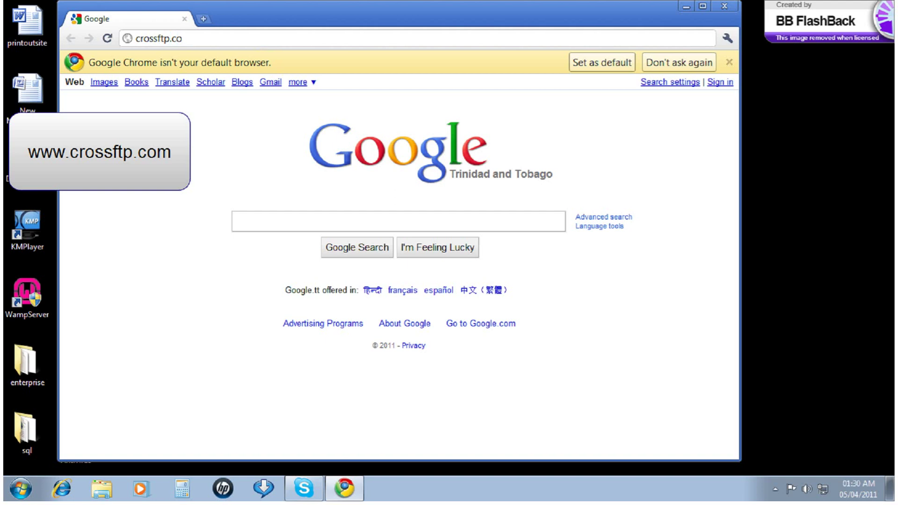
pyautogui.press('Return')
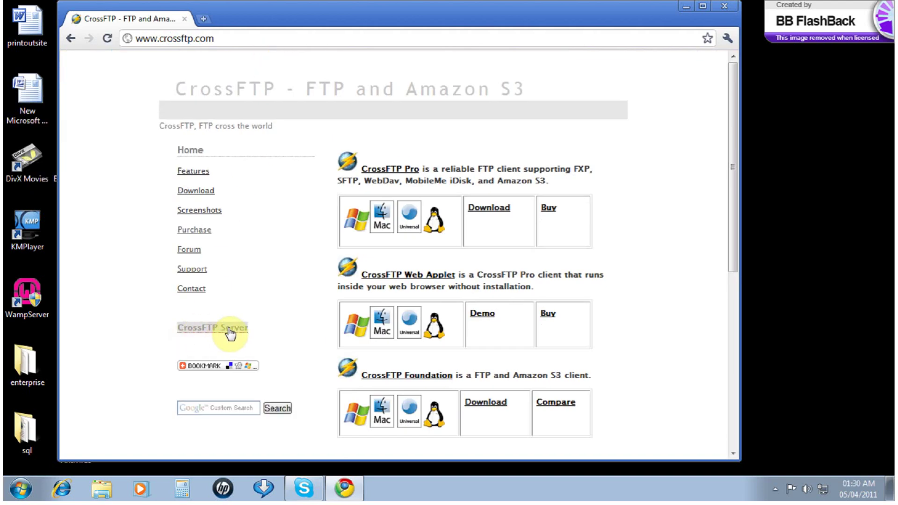
# Open the CrossFTP Server page and launch the server, keeping the downloaded launcher file
pyautogui.click(222, 333)
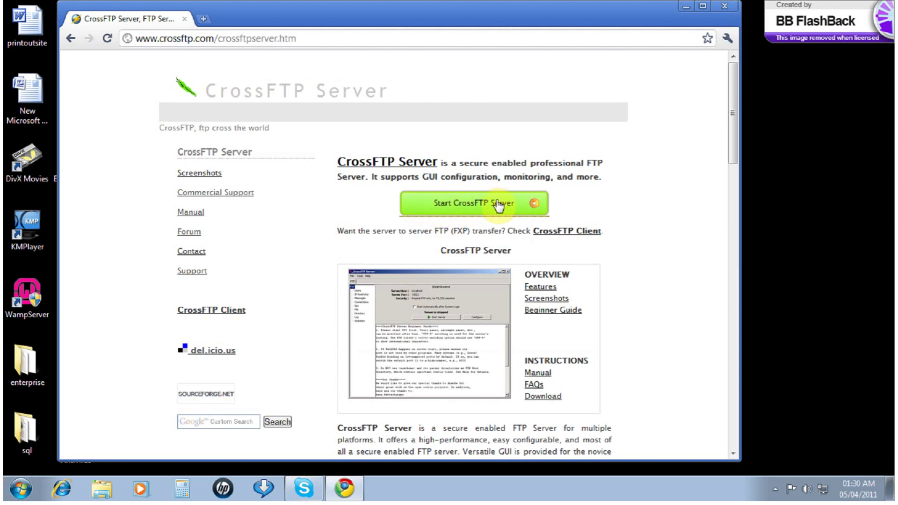
pyautogui.click(475, 212)
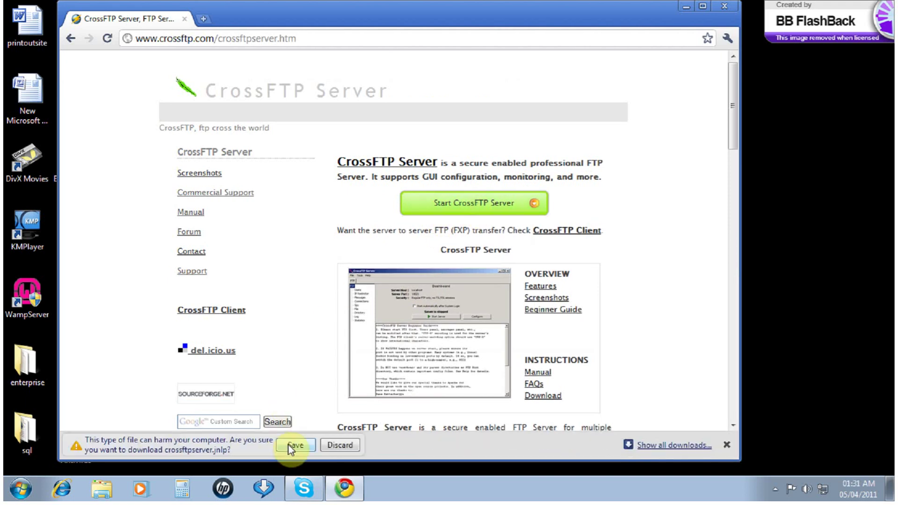
pyautogui.click(289, 446)
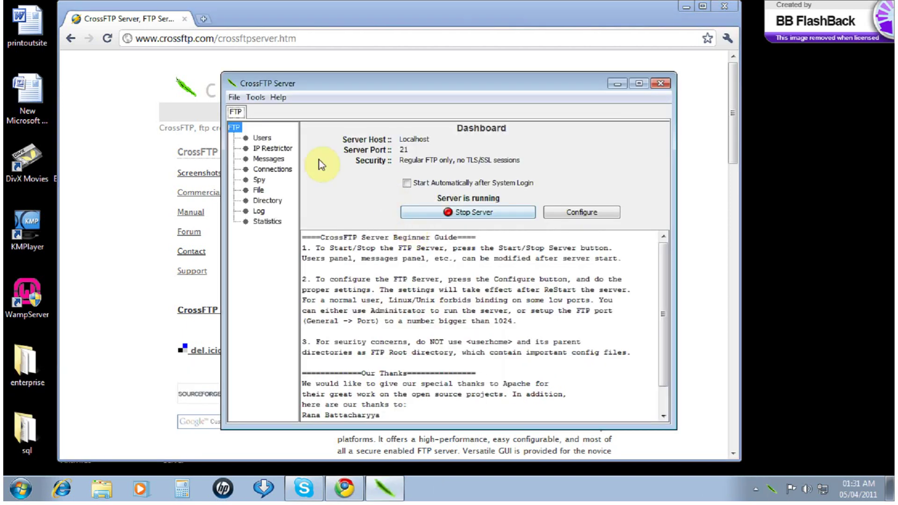
# Add a new user named Admin with a password entered twice and Set Password checked
pyautogui.click(262, 138)
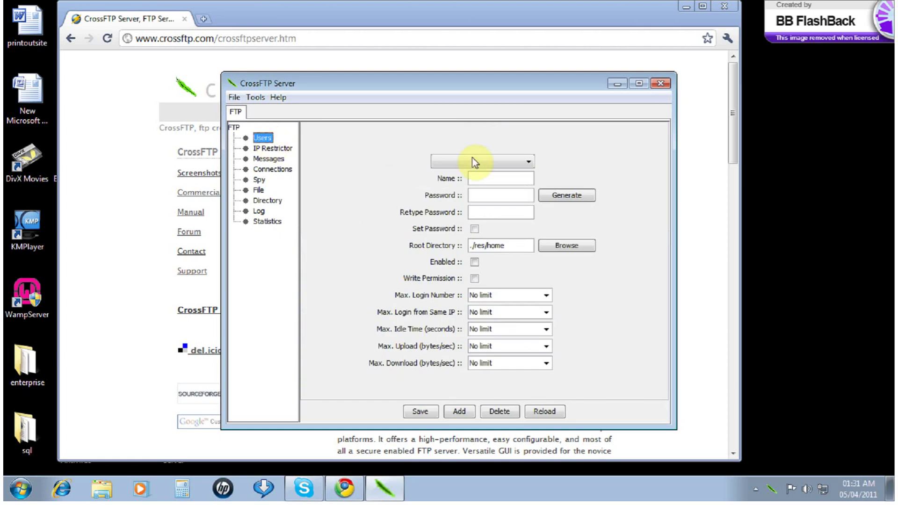
pyautogui.click(497, 179)
pyautogui.write('Admi')
pyautogui.write('dm')
pyautogui.press('Tab')
pyautogui.press('Tab')
pyautogui.write('admi')
pyautogui.click(475, 229)
pyautogui.click(574, 248)
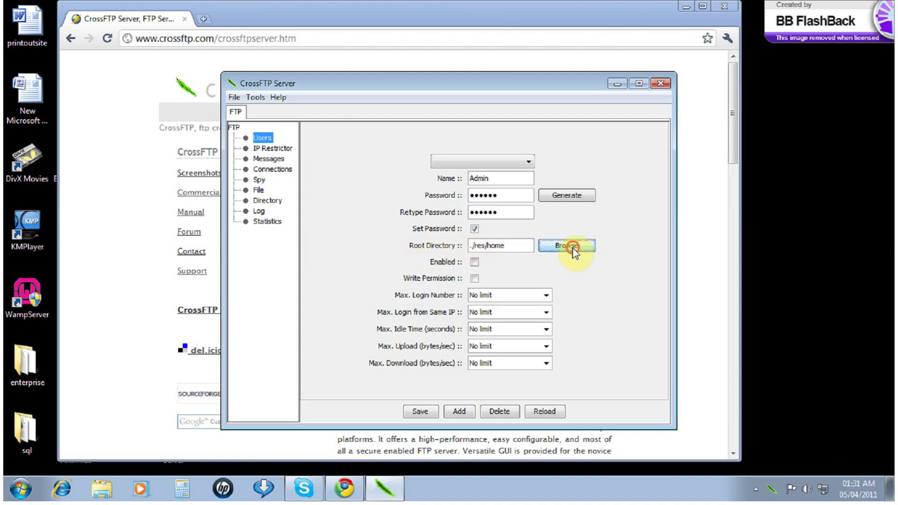
# Browse through C:\ > Users > the profile folder and pick Pictures as Admin's home
pyautogui.doubleClick(411, 217)
pyautogui.scroll(-1, 428, 290)
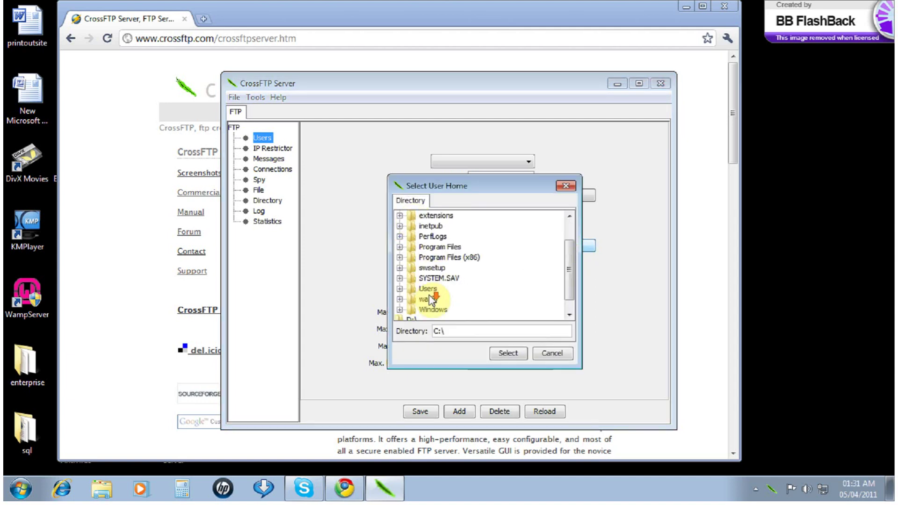
pyautogui.click(401, 288)
pyautogui.click(401, 288)
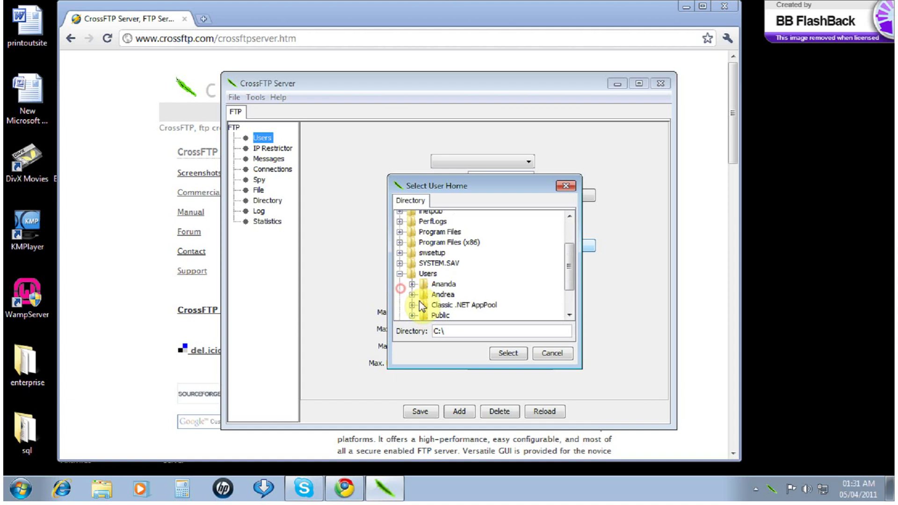
pyautogui.click(412, 294)
pyautogui.scroll(-1, 430, 290)
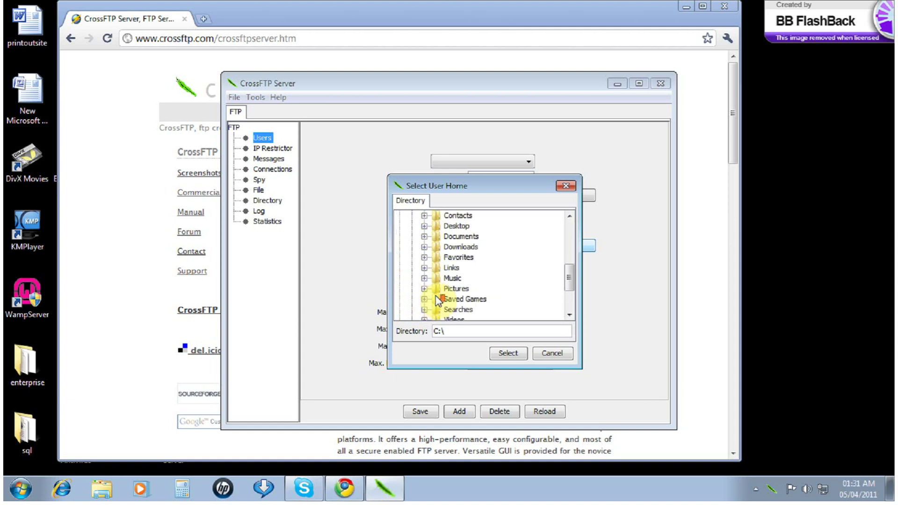
pyautogui.click(438, 289)
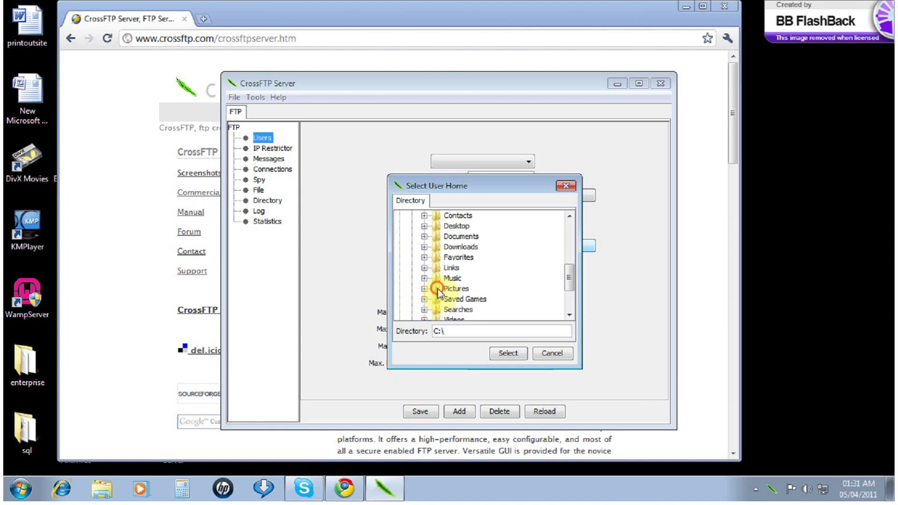
pyautogui.click(512, 360)
# Confirm Pictures as root, save the enabled Admin user, and minimize the server window
pyautogui.click(513, 360)
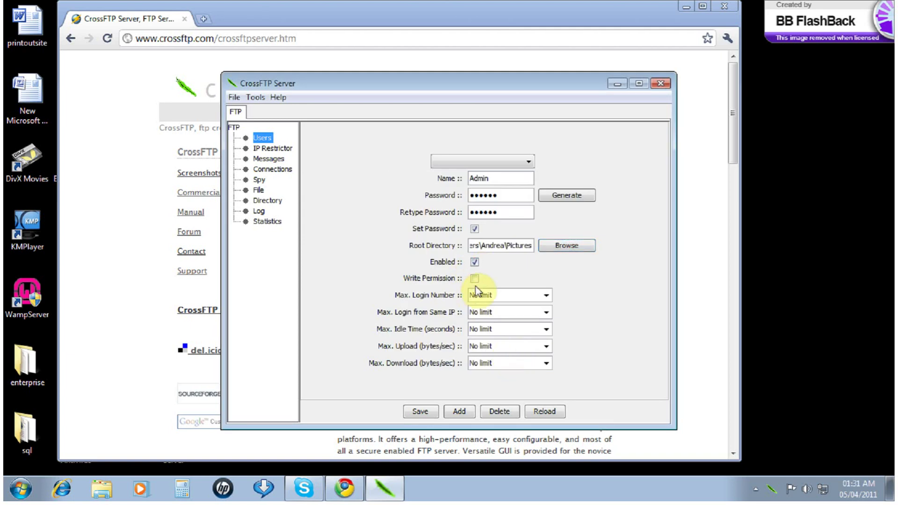
pyautogui.click(427, 412)
pyautogui.click(484, 293)
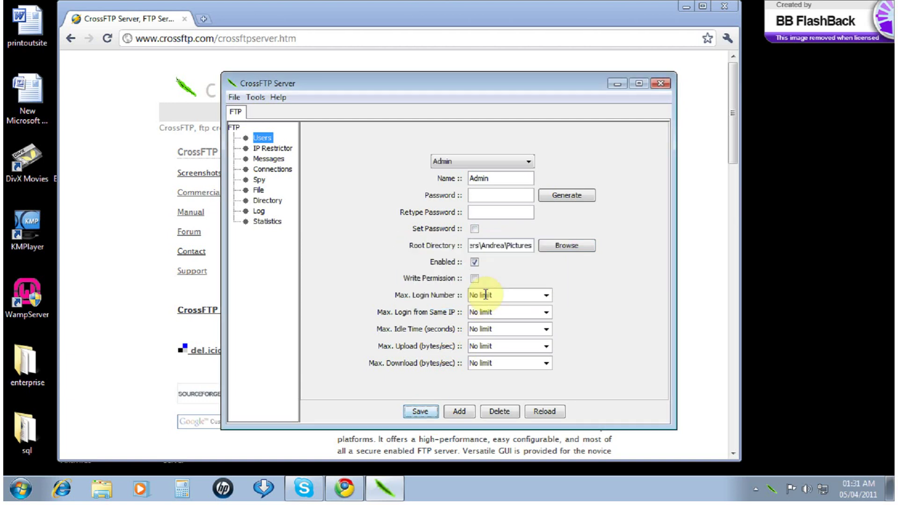
pyautogui.click(616, 84)
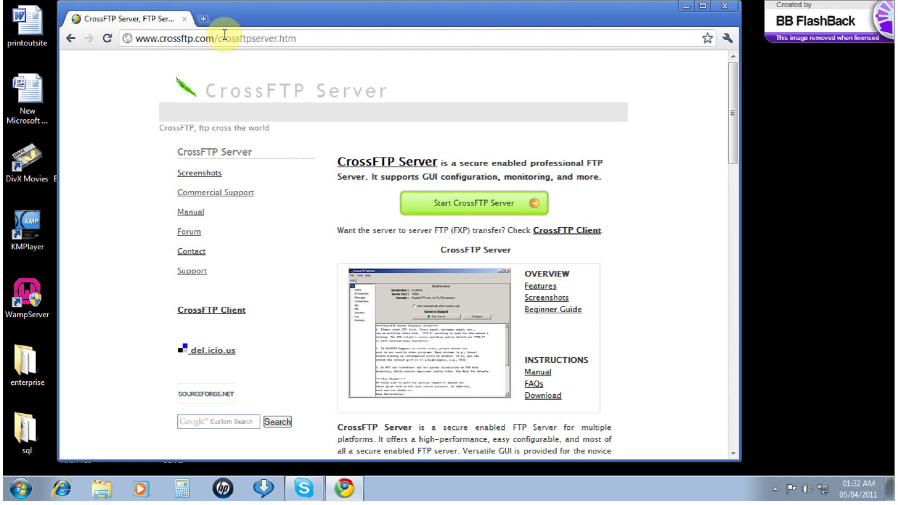
# Run ipconfig in Command Prompt to find IPv4 192.168.1.100 and gateway 192.168.1.1
pyautogui.click(30, 496)
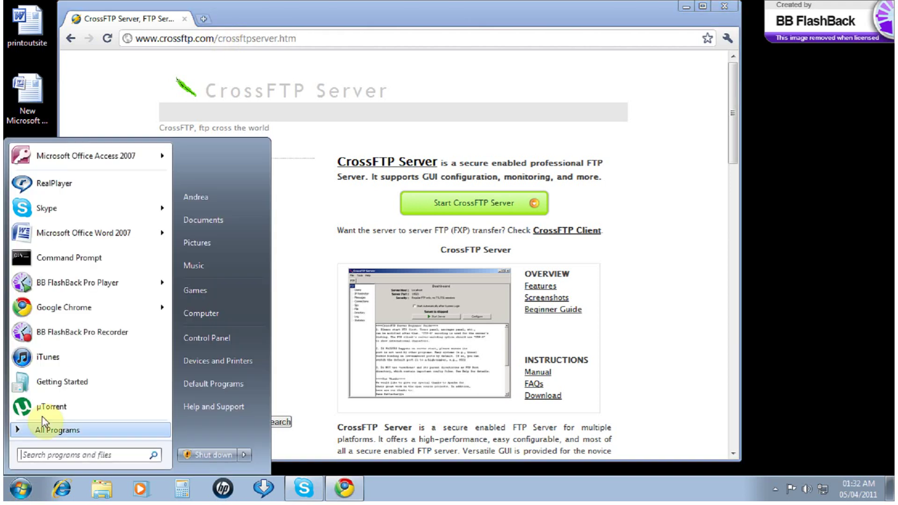
pyautogui.click(51, 262)
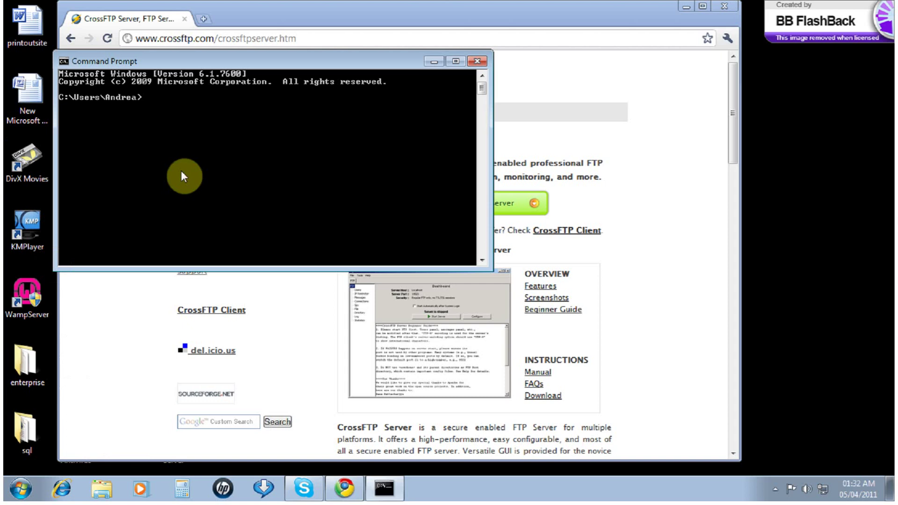
pyautogui.write('ipconfig')
pyautogui.press('Return')
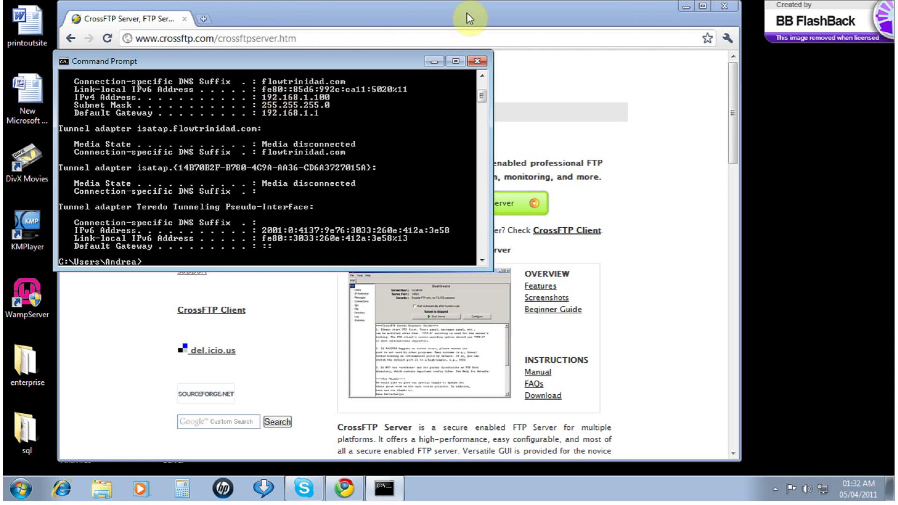
pyautogui.moveTo(467, 14); pyautogui.dragTo(519, 265)
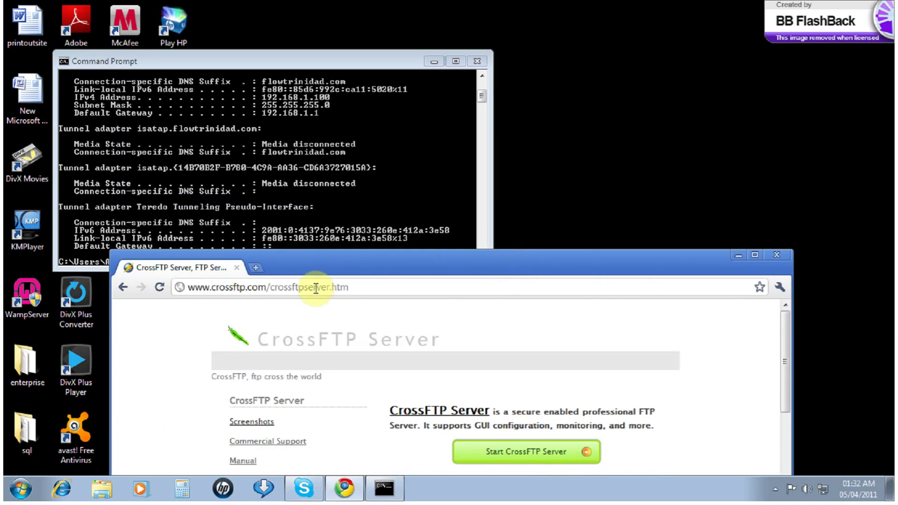
# Load the router's admin page at 192.168.1.1 in Chrome
pyautogui.click(287, 293)
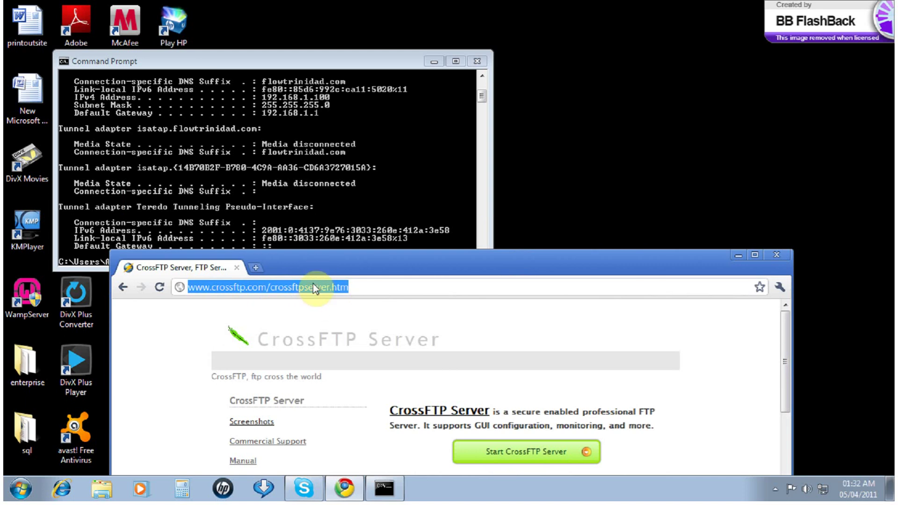
pyautogui.write('19')
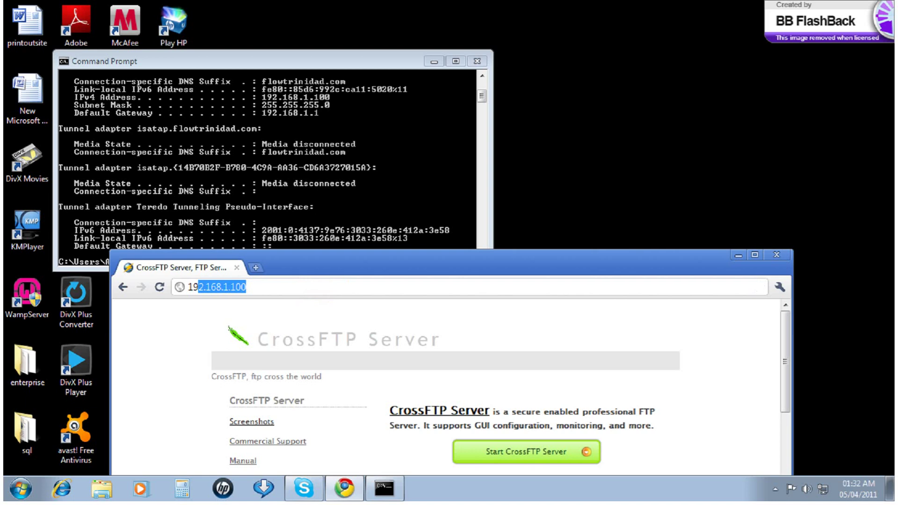
pyautogui.write('2.168.1.1')
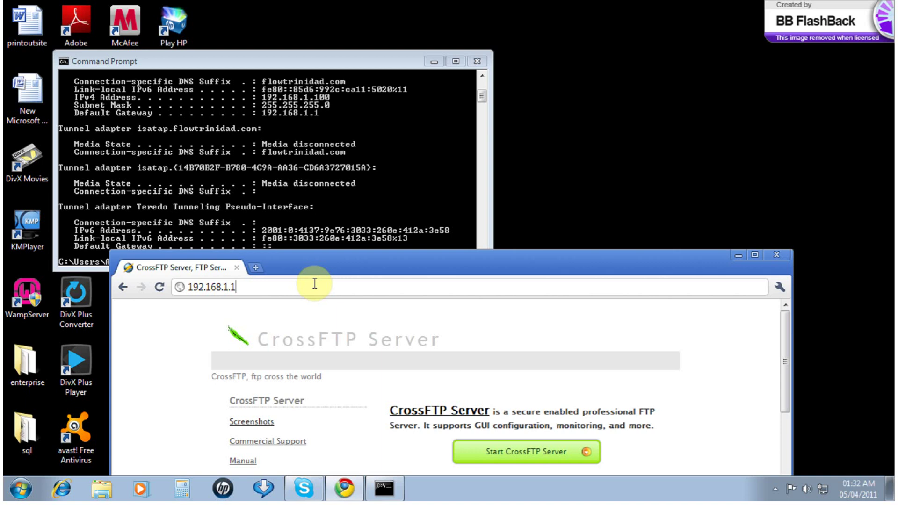
pyautogui.press('Return')
pyautogui.moveTo(412, 268); pyautogui.dragTo(384, 59)
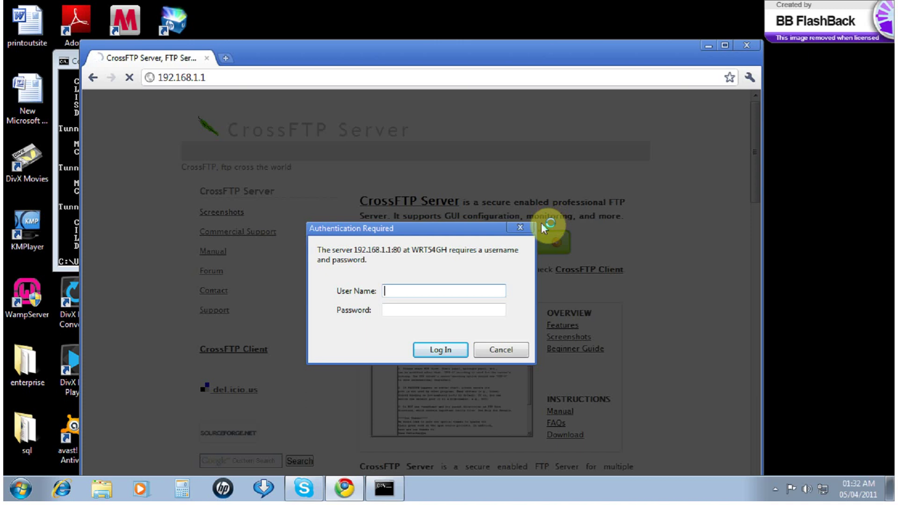
# Enter the router's username and password in the login prompt
pyautogui.write('Andrea')
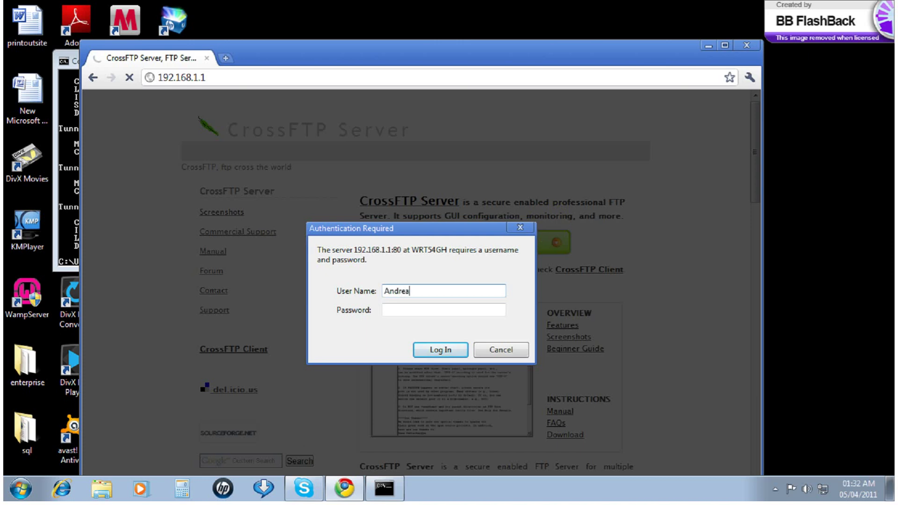
pyautogui.press('Tab')
pyautogui.write('********')
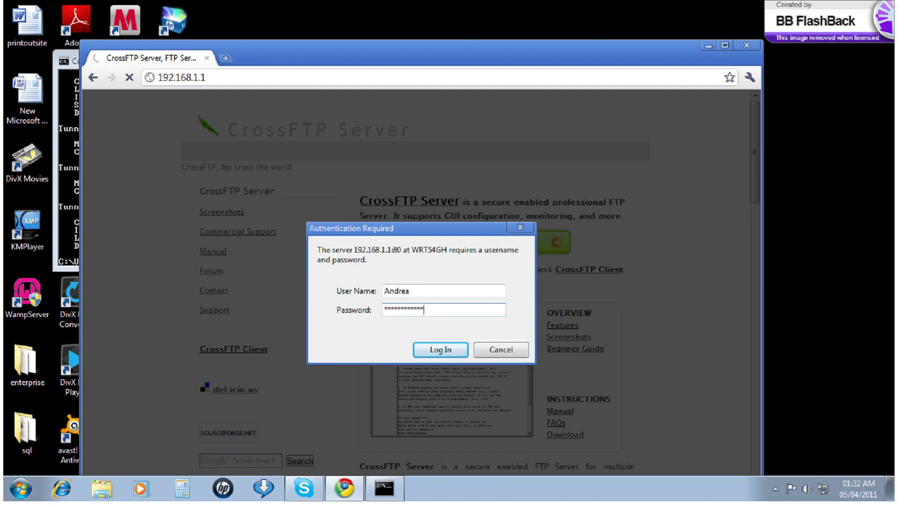
pyautogui.write('****')
# Submit the router login, decline saving the password, and open Single Port Forwarding
pyautogui.click(450, 348)
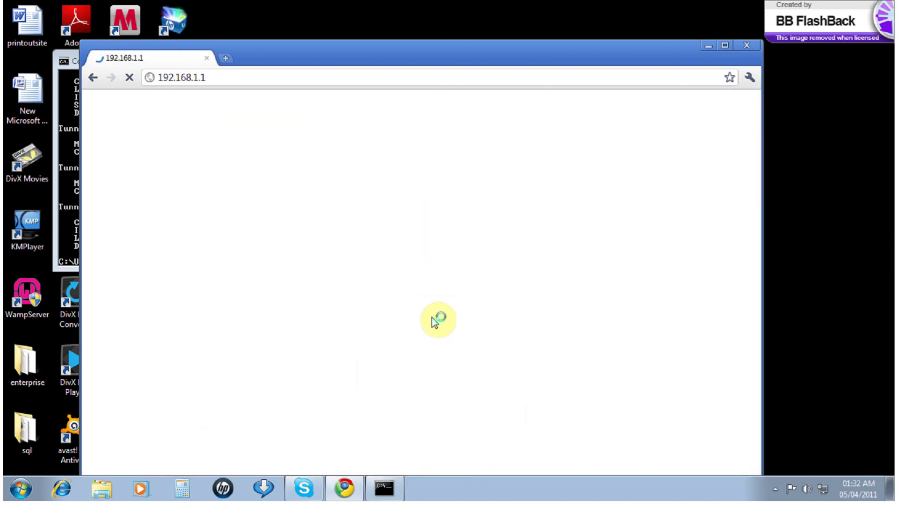
pyautogui.moveTo(490, 61); pyautogui.dragTo(514, 9)
pyautogui.click(774, 62)
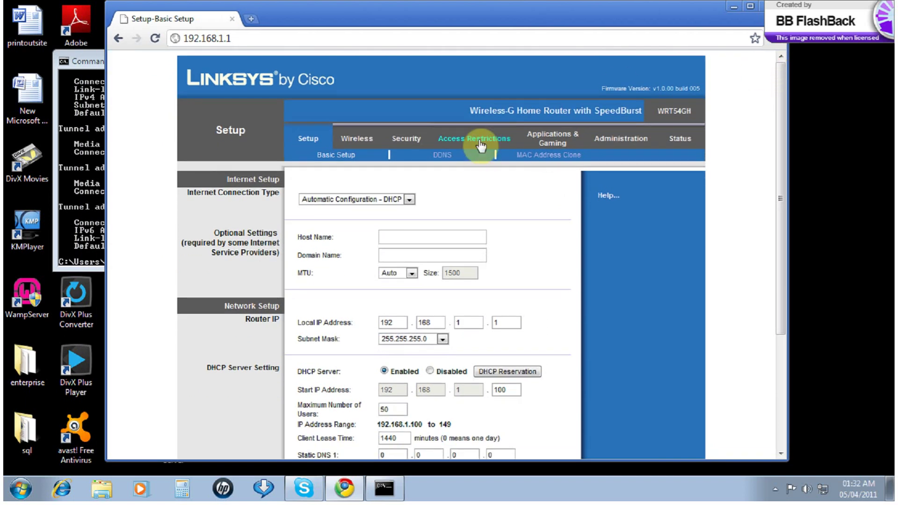
pyautogui.click(550, 140)
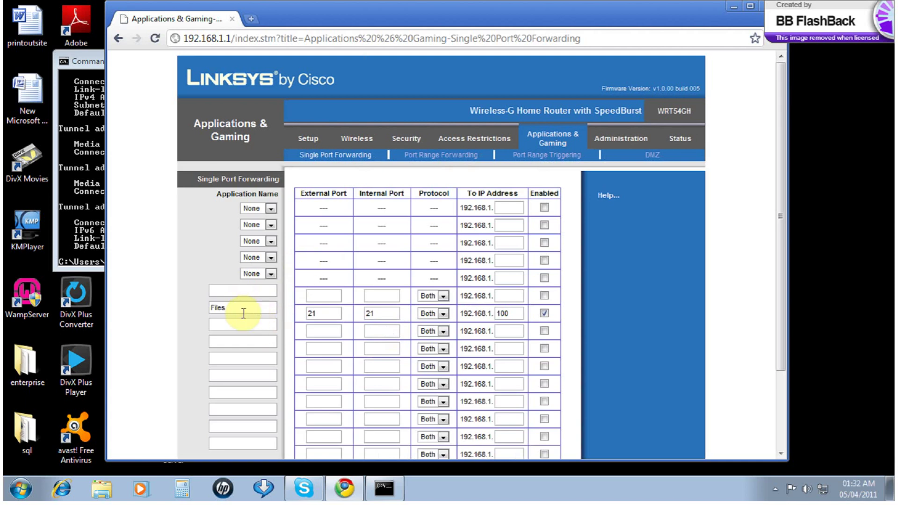
pyautogui.scroll(-3, 253, 318)
pyautogui.scroll(2, 268, 306)
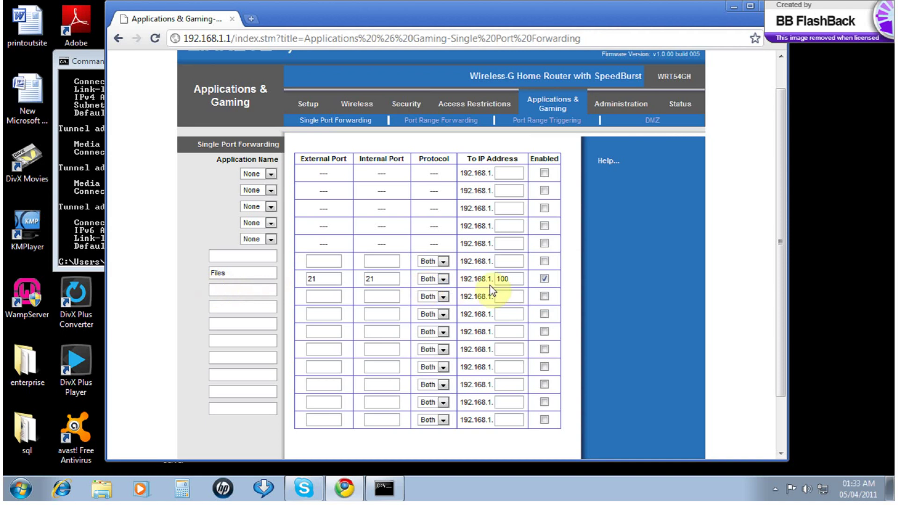
# Verify the enabled Files rule forwards port 21/21, Both, to 192.168.1.100, then save
pyautogui.click(240, 272)
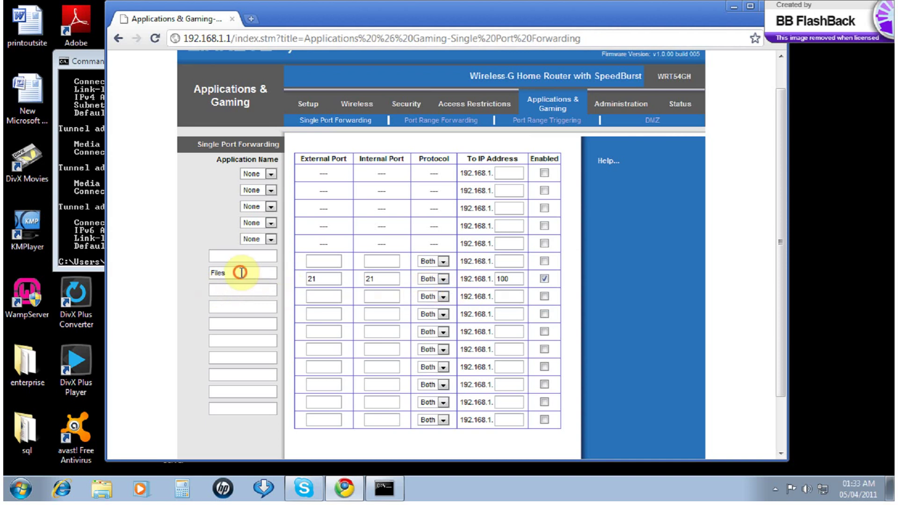
pyautogui.click(316, 279)
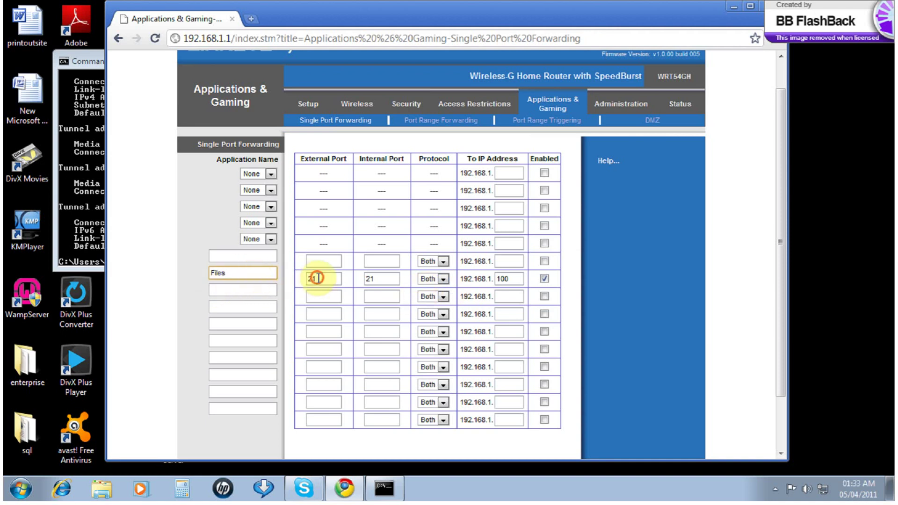
pyautogui.click(384, 276)
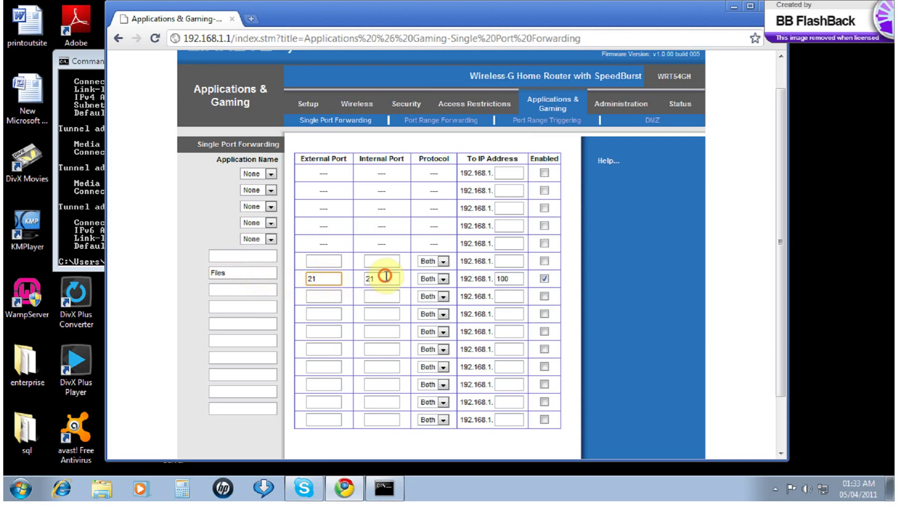
pyautogui.click(440, 280)
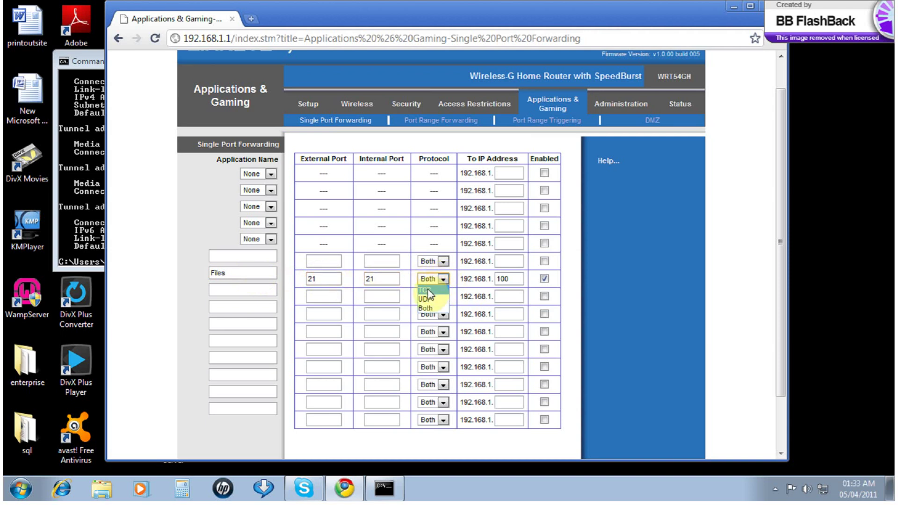
pyautogui.click(507, 280)
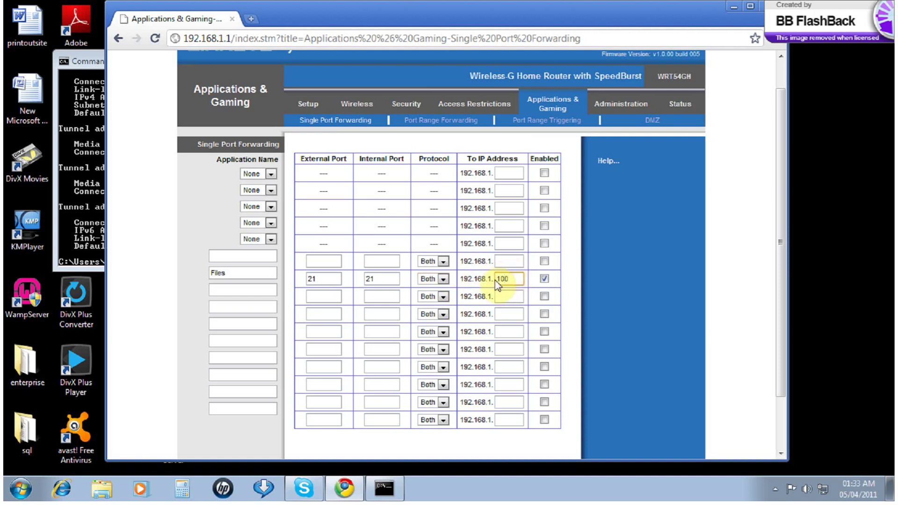
pyautogui.click(91, 246)
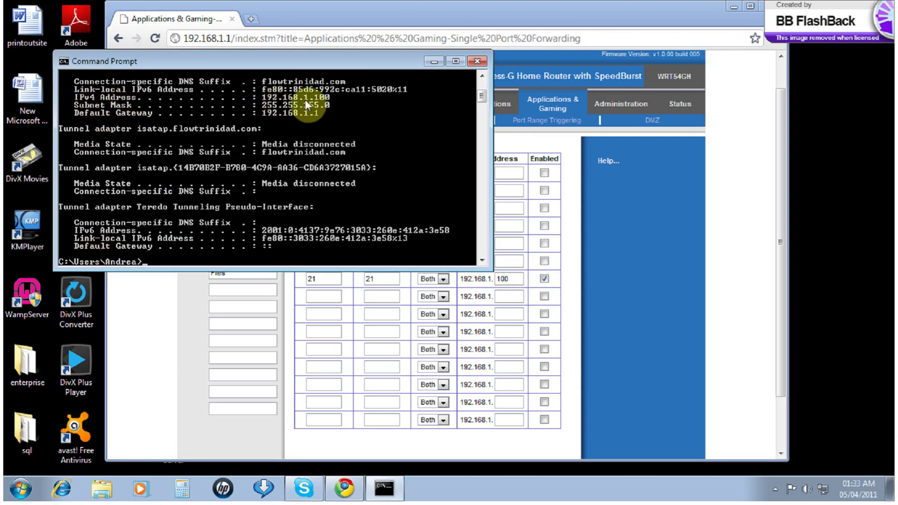
pyautogui.click(515, 279)
pyautogui.scroll(-3, 518, 421)
pyautogui.click(393, 439)
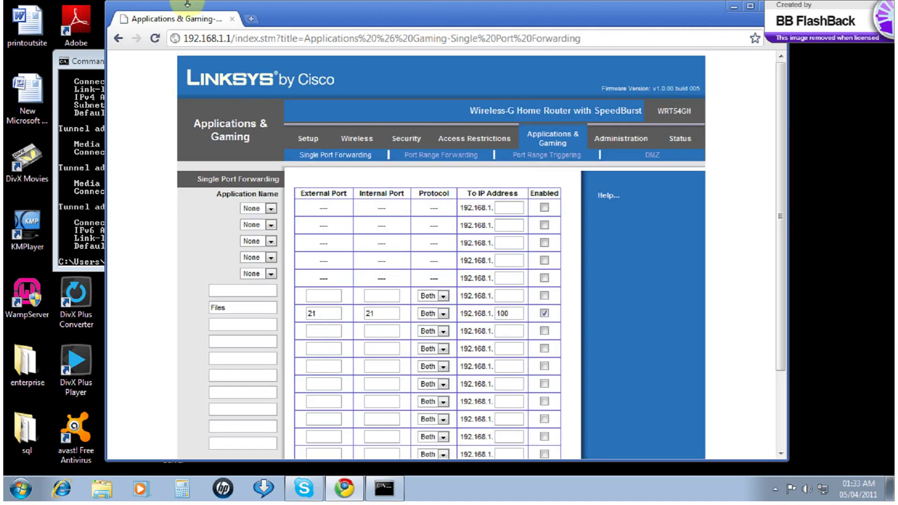
pyautogui.click(269, 41)
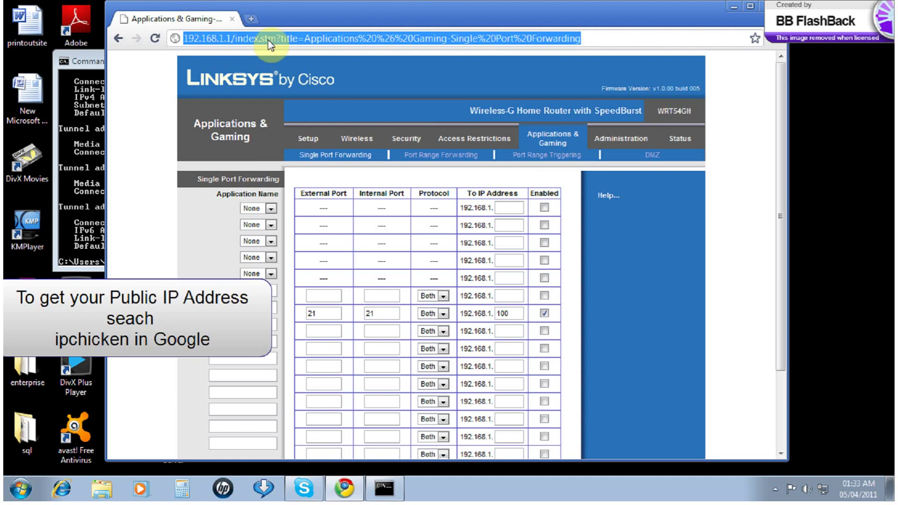
pyautogui.write('goog')
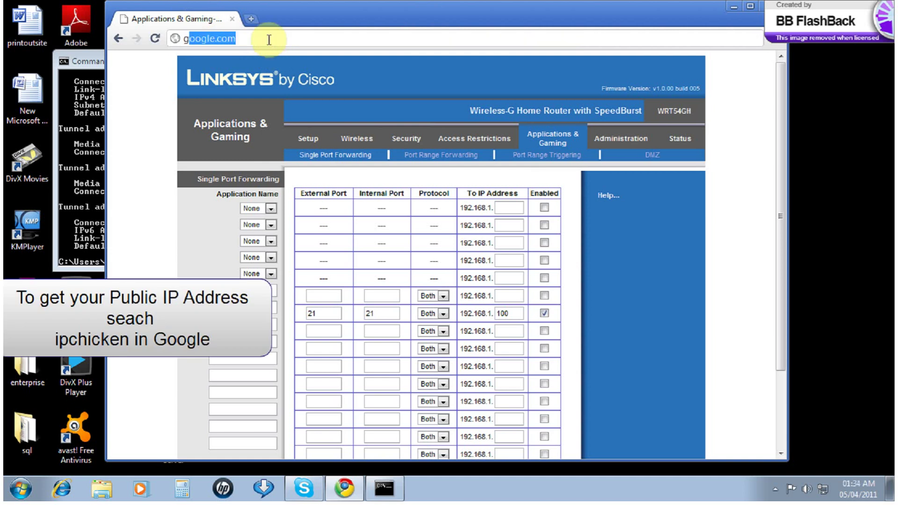
pyautogui.press('Return')
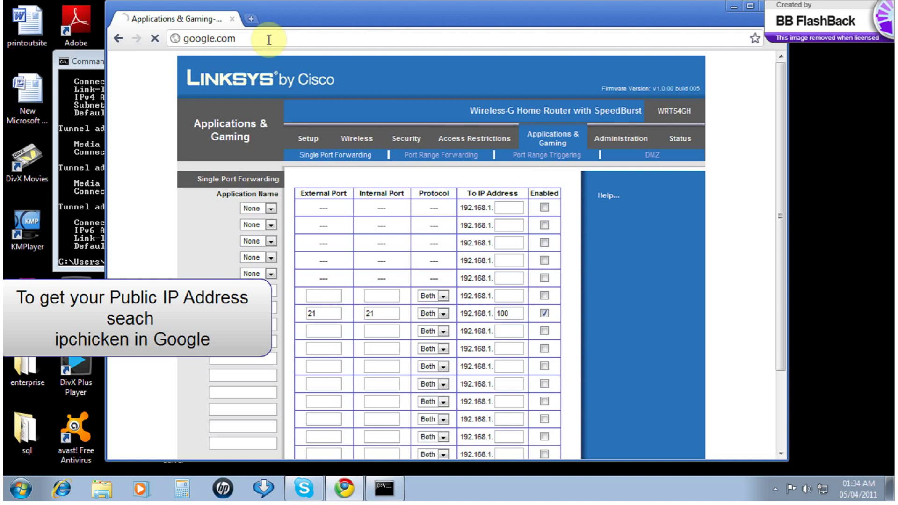
pyautogui.click(368, 200)
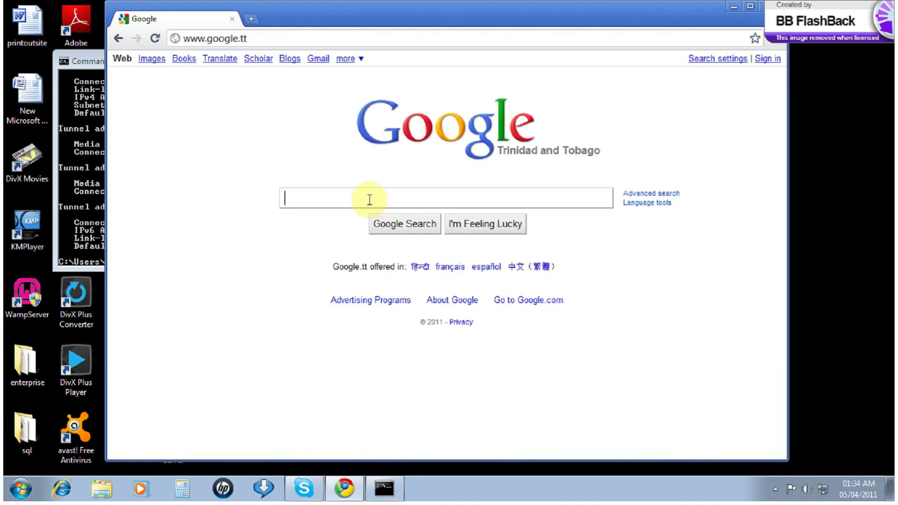
pyautogui.write('u')
pyautogui.press('BackSpace')
pyautogui.write('ip')
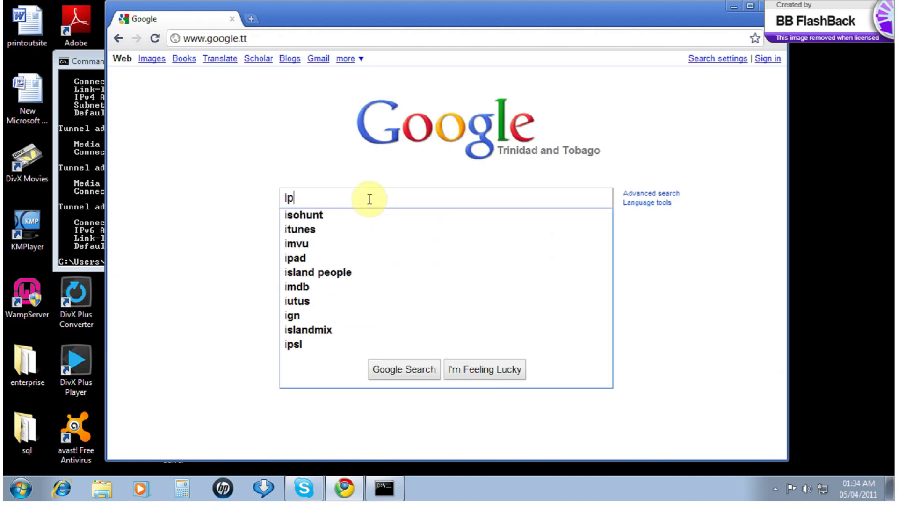
pyautogui.write('chicken')
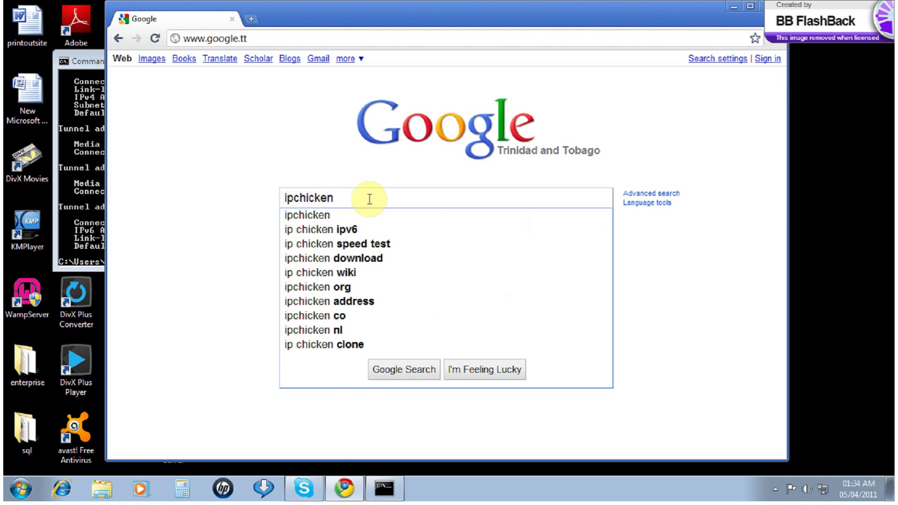
pyautogui.press('Return')
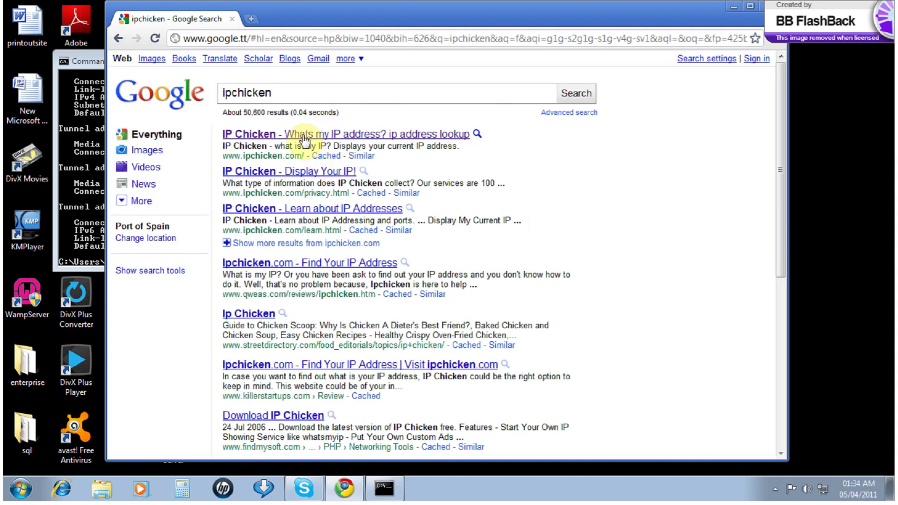
pyautogui.click(305, 136)
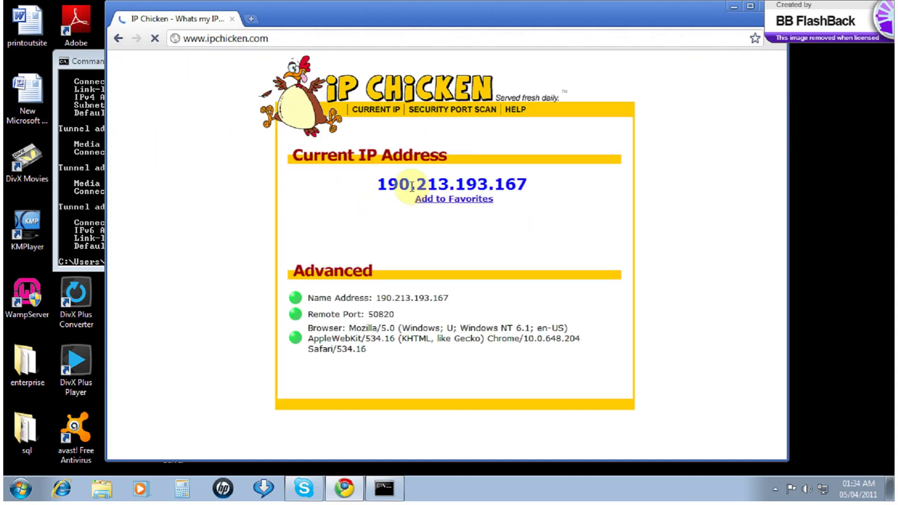
pyautogui.moveTo(367, 183); pyautogui.dragTo(522, 182)
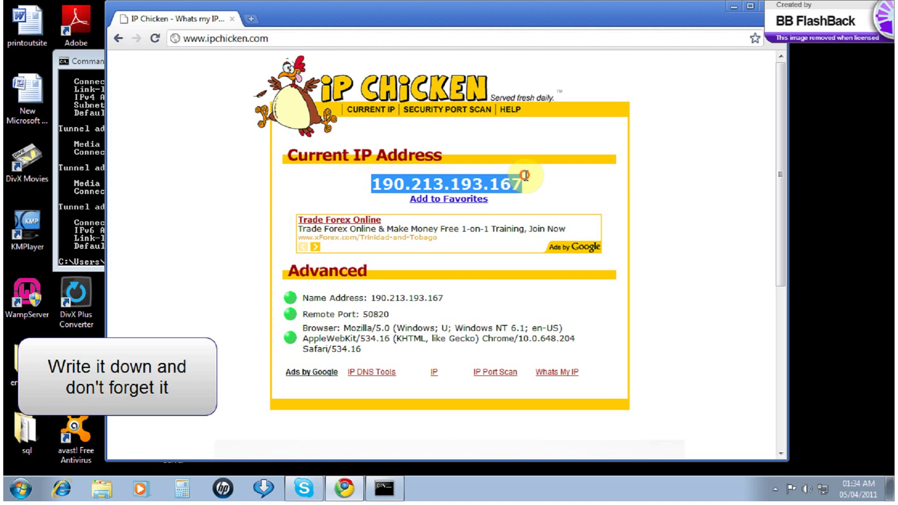
pyautogui.click(255, 40)
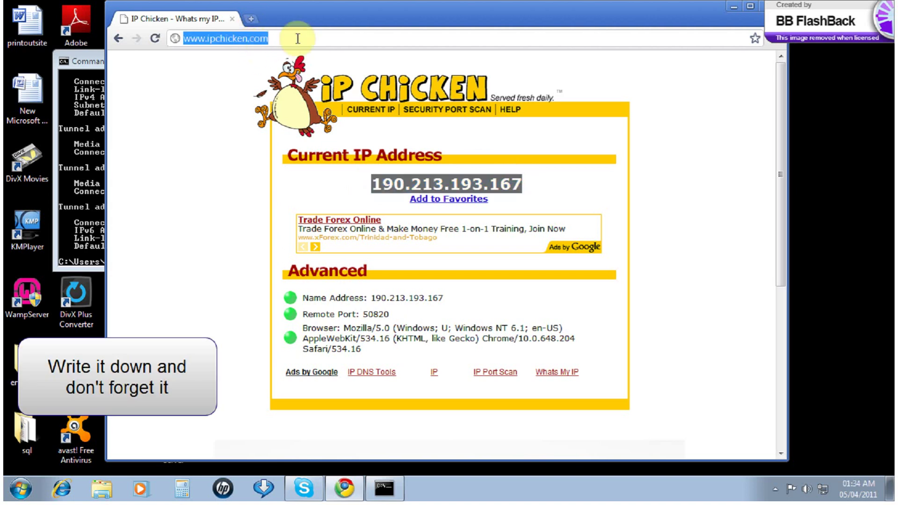
# Enter an FTP address in Chrome, replacing the public IP host with 192.168.1.100
pyautogui.write('ftp')
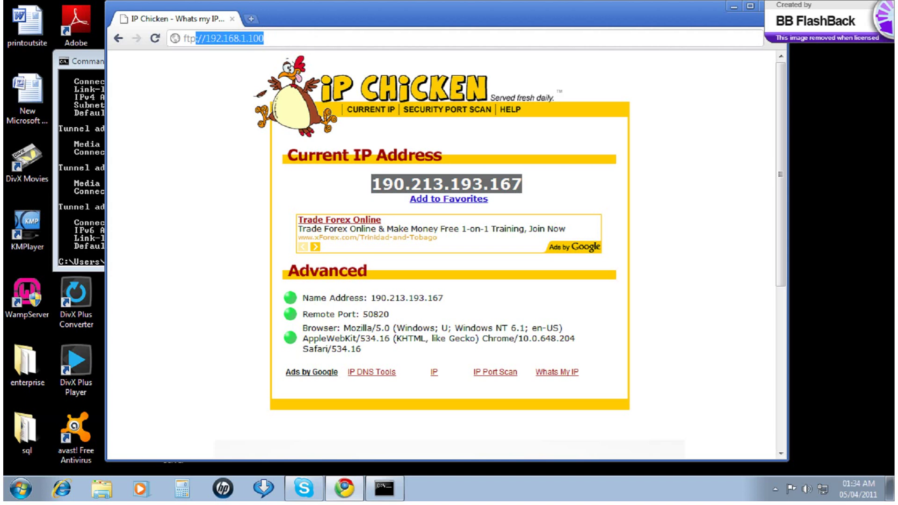
pyautogui.write('://190.')
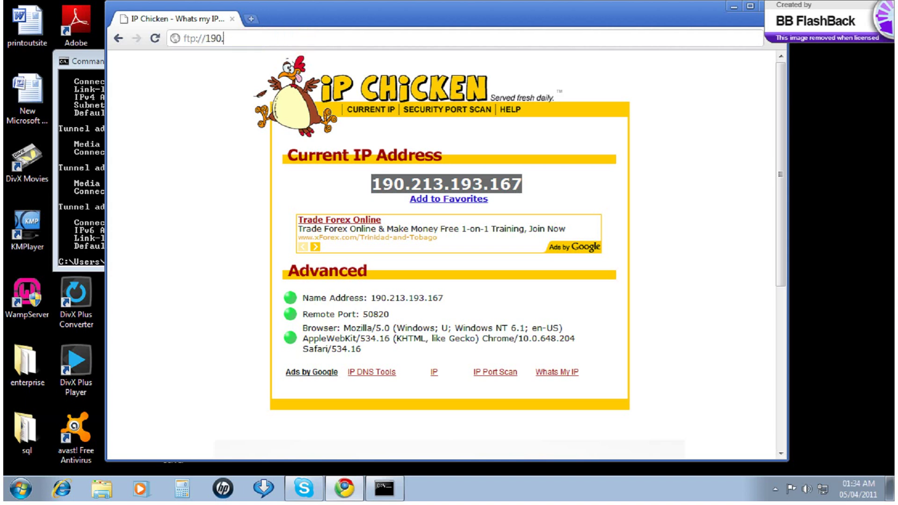
pyautogui.write('3213.193.167:21')
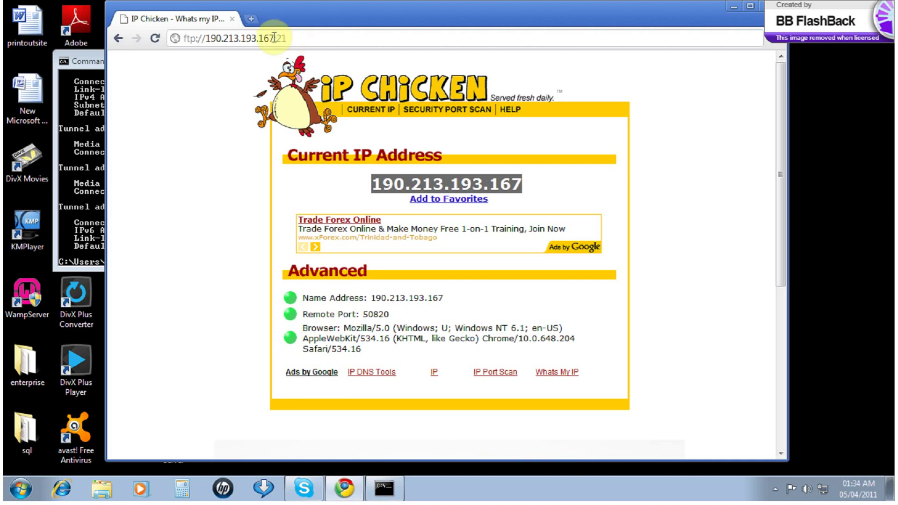
pyautogui.moveTo(274, 38); pyautogui.dragTo(206, 39)
pyautogui.moveTo(287, 5); pyautogui.dragTo(326, 117)
pyautogui.write('19')
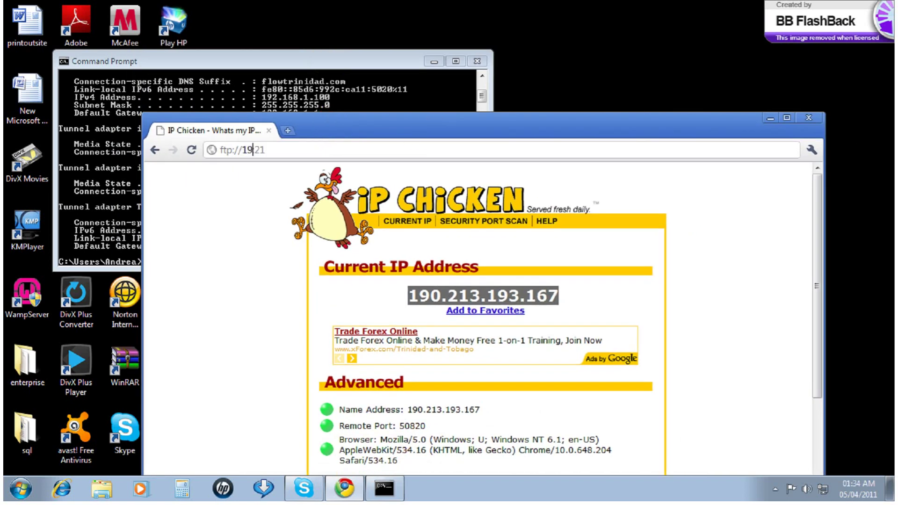
pyautogui.write('2.168.1.100')
# Load ftp://192.168.1.100 and log in with the Admin user name and its password
pyautogui.press('Return')
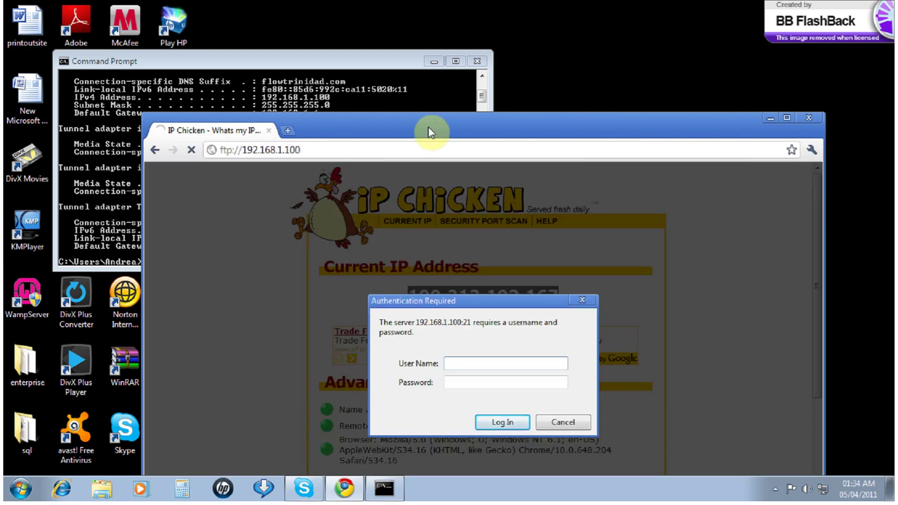
pyautogui.write('An')
pyautogui.click(468, 382)
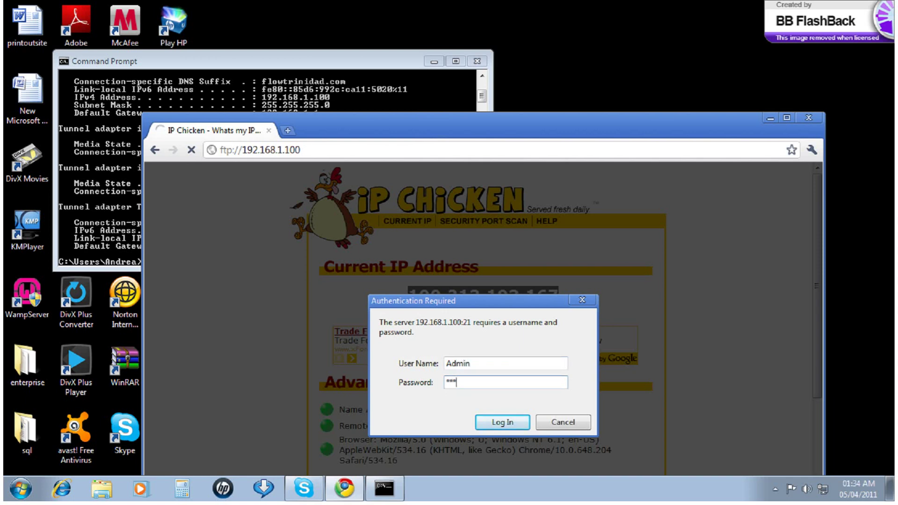
pyautogui.click(500, 421)
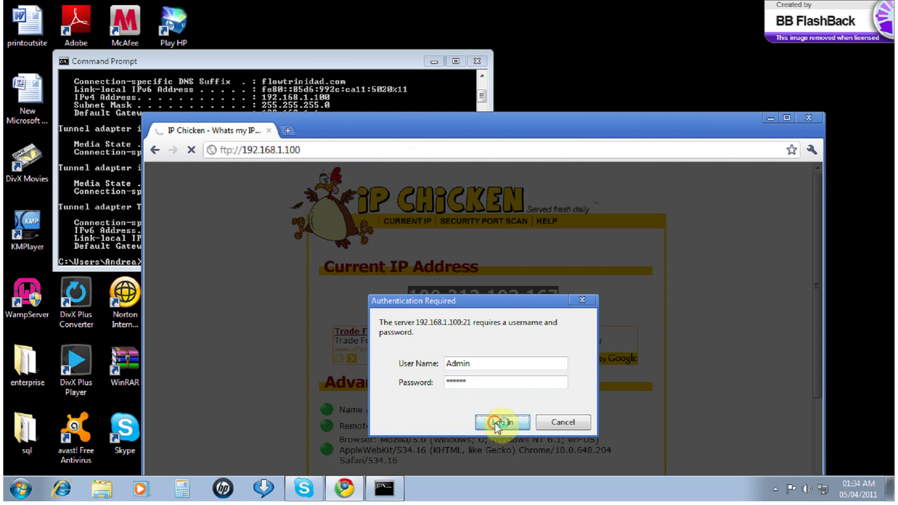
# Open the iPod Photo Cache folder, return to the FTP root, and select the server address
pyautogui.click(163, 275)
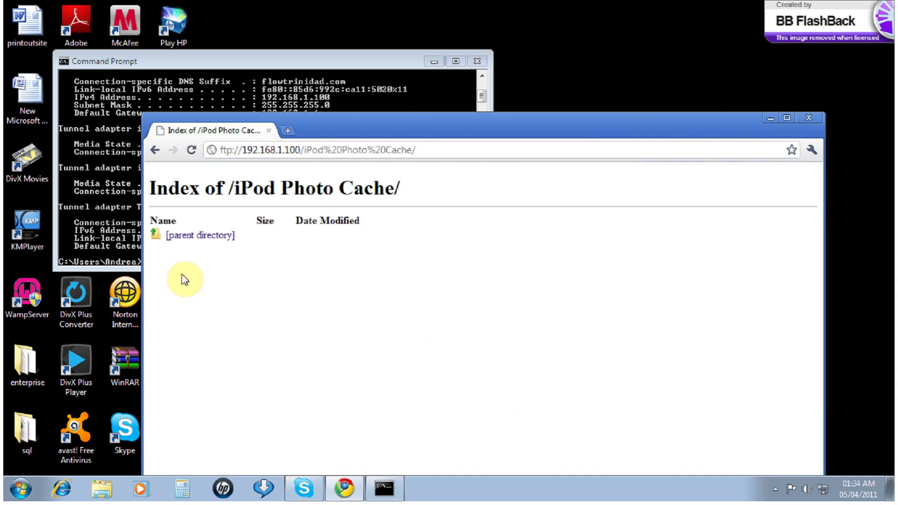
pyautogui.click(200, 235)
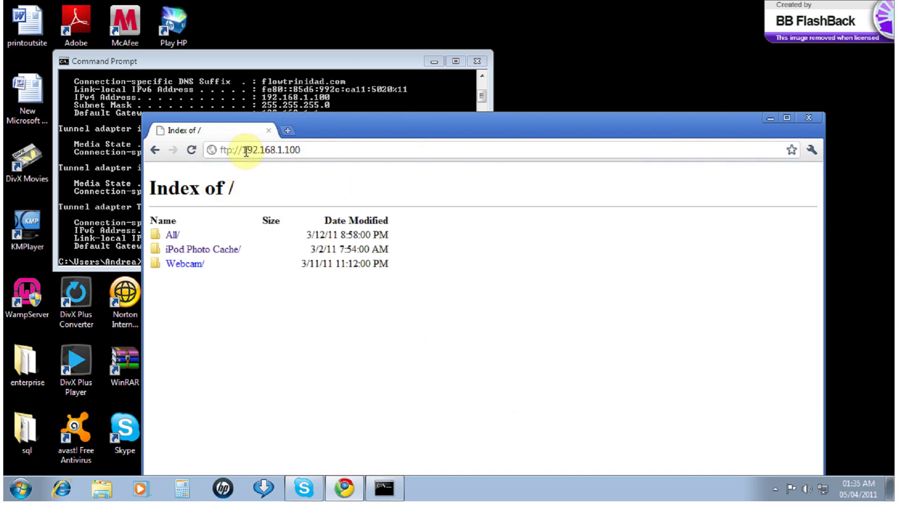
pyautogui.moveTo(245, 152); pyautogui.dragTo(305, 155)
pyautogui.moveTo(350, 129); pyautogui.dragTo(356, 134)
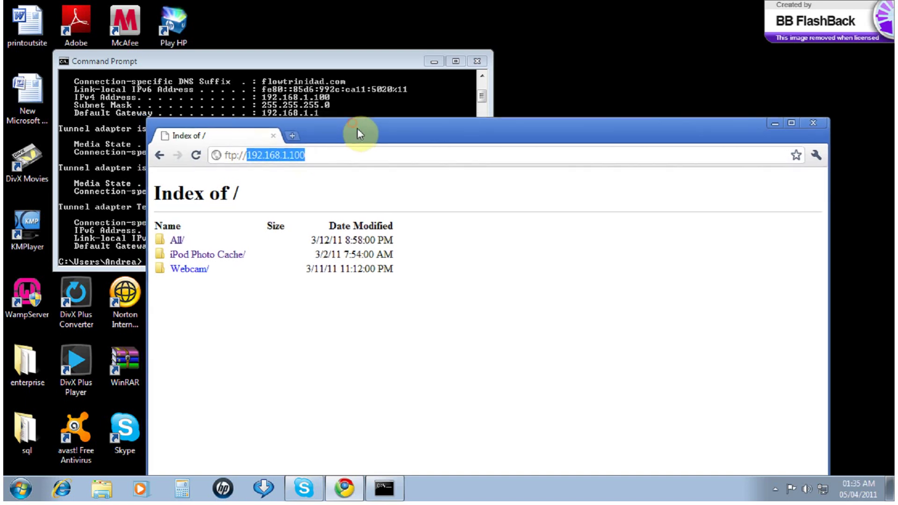